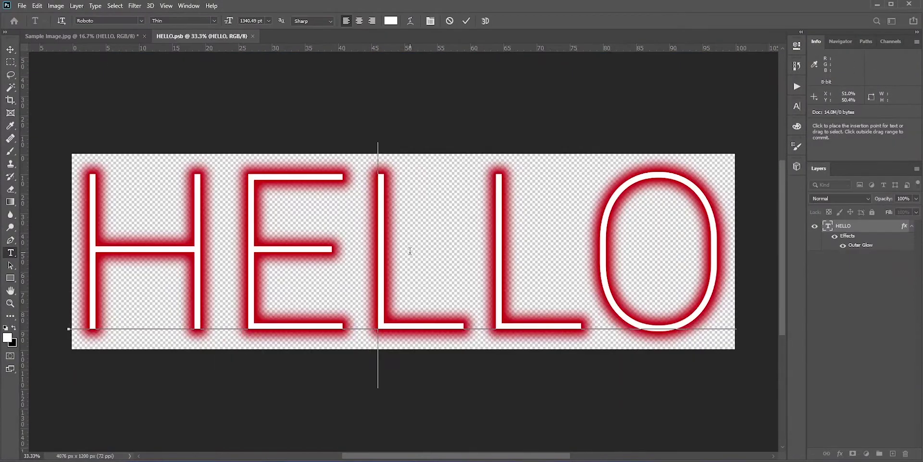
Return to the Sample Image.jpg tab showing the unedited Background-only lake photo
left_click(466, 21)
left_click(83, 34)
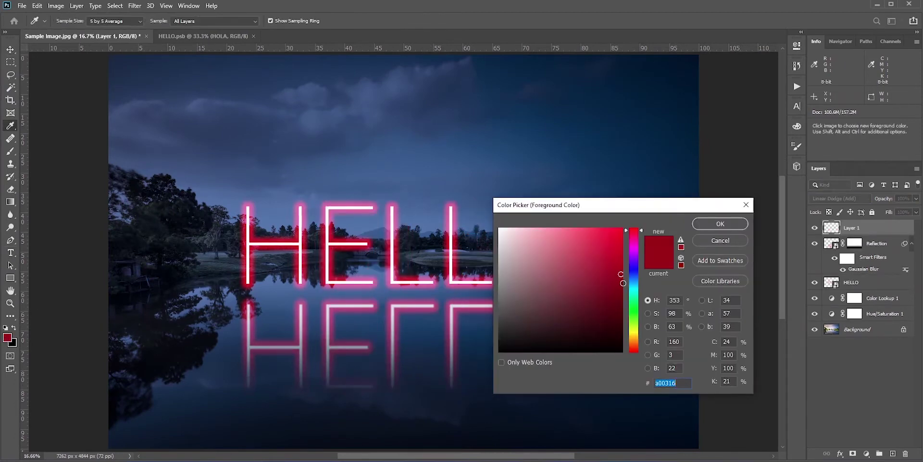
left_click(720, 224)
key("b")
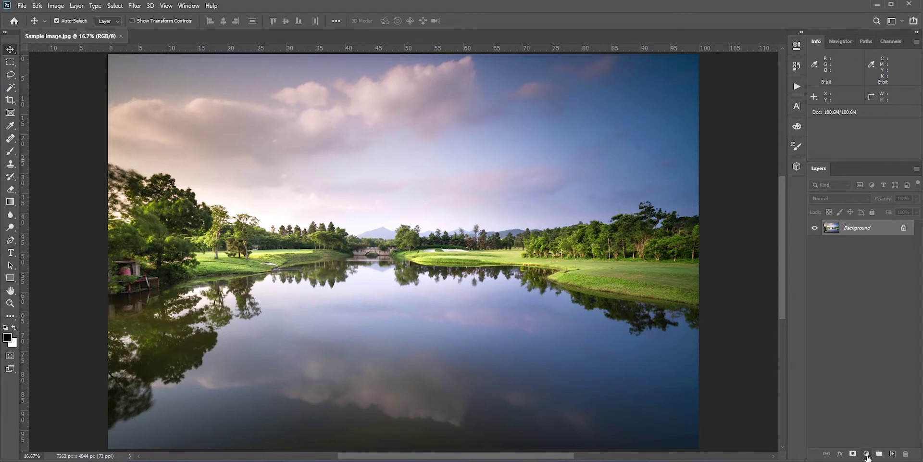
Add a Hue/Saturation adjustment with Saturation set to -52
left_click(867, 454)
left_click(864, 362)
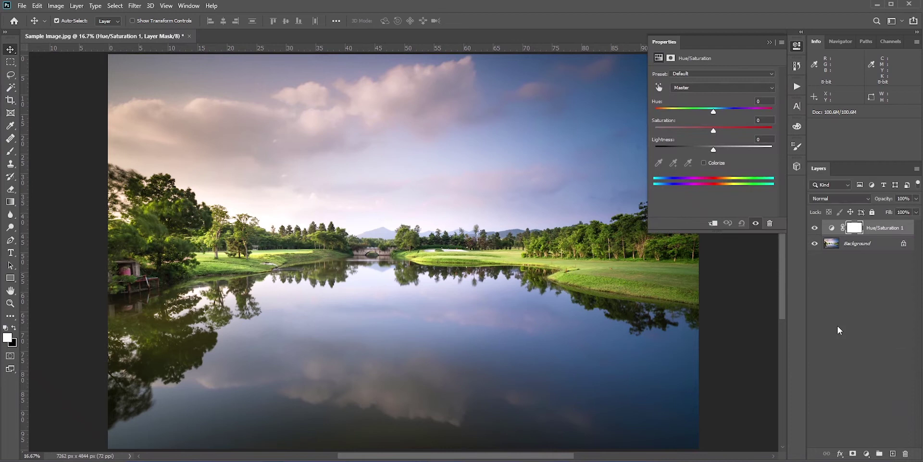
left_click(683, 128)
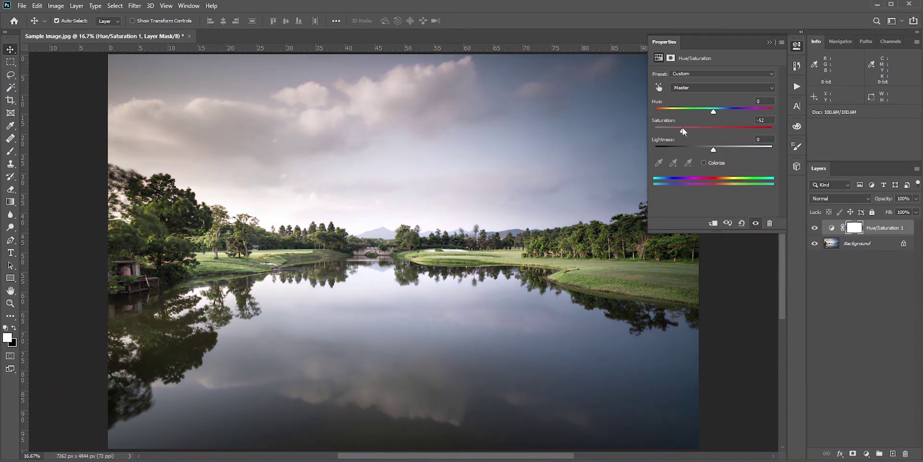
Add a Color Lookup adjustment using the Moonlight.3DL look
left_click(866, 453)
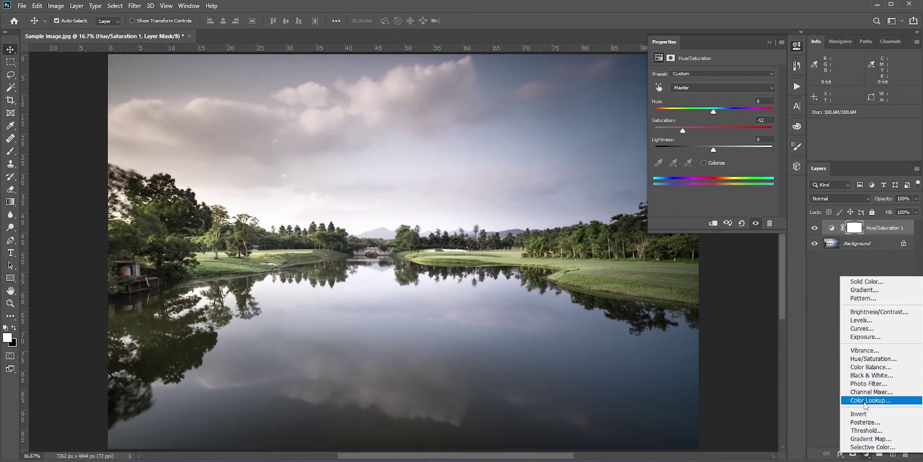
left_click(866, 401)
left_click(714, 76)
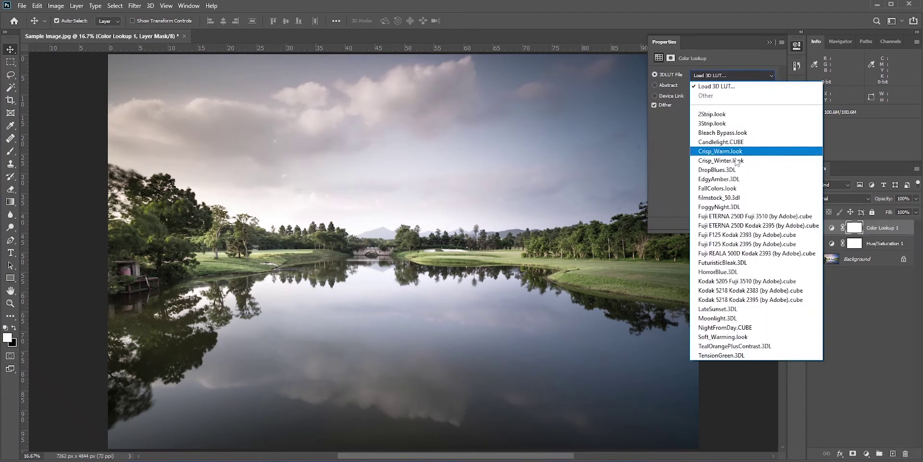
left_click(731, 318)
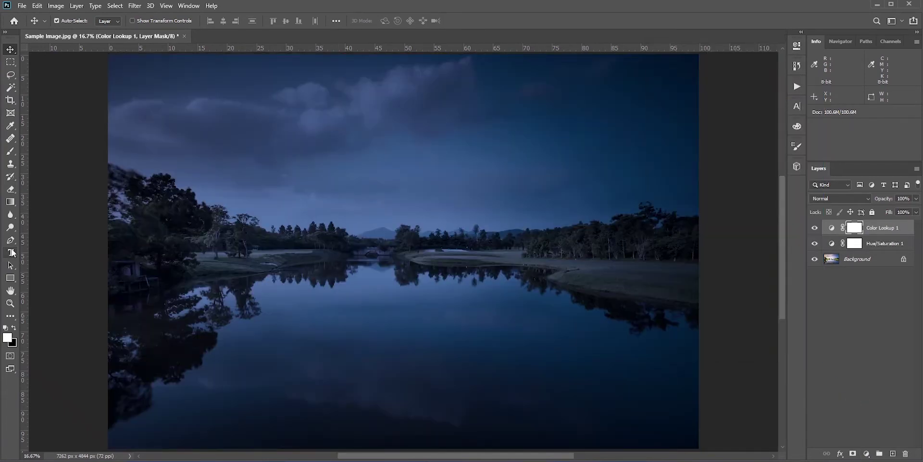
type("HELLO")
Scale up the HELLO text, keep its Thin font style, and nudge it slightly up-right
left_click_drag(435, 299, 549, 309)
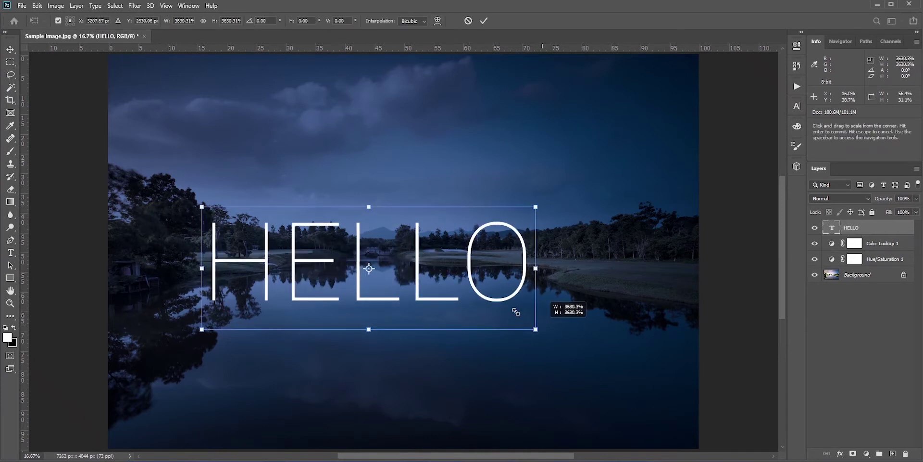
key("Return")
left_click(796, 45)
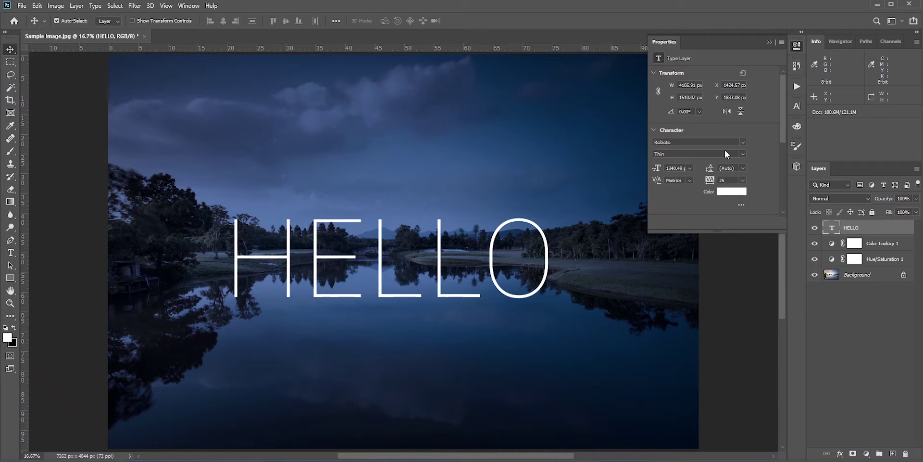
left_click(744, 155)
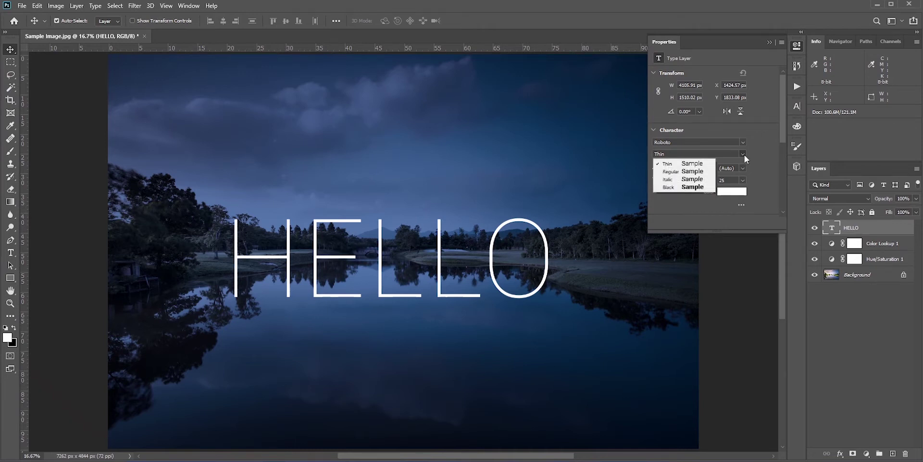
left_click(769, 147)
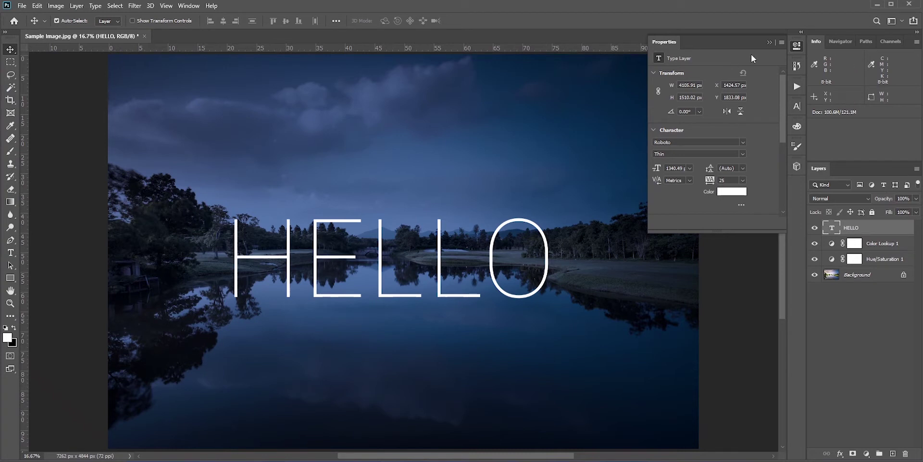
left_click(768, 44)
left_click_drag(433, 262, 445, 247)
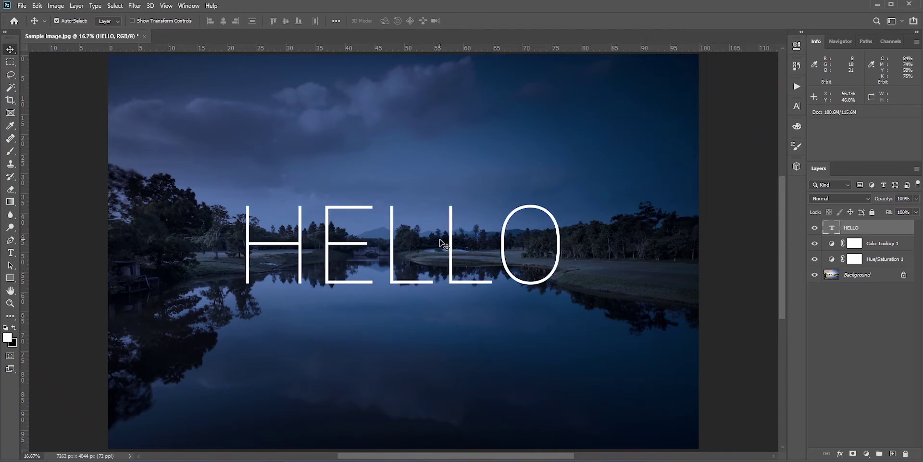
Enable Outer Glow on the HELLO layer with red colour cd0008
double_click(882, 231)
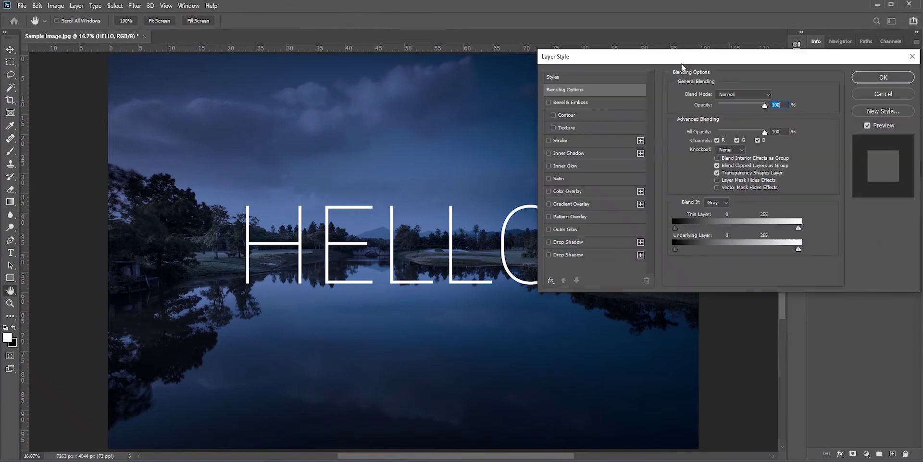
left_click_drag(682, 65, 656, 35)
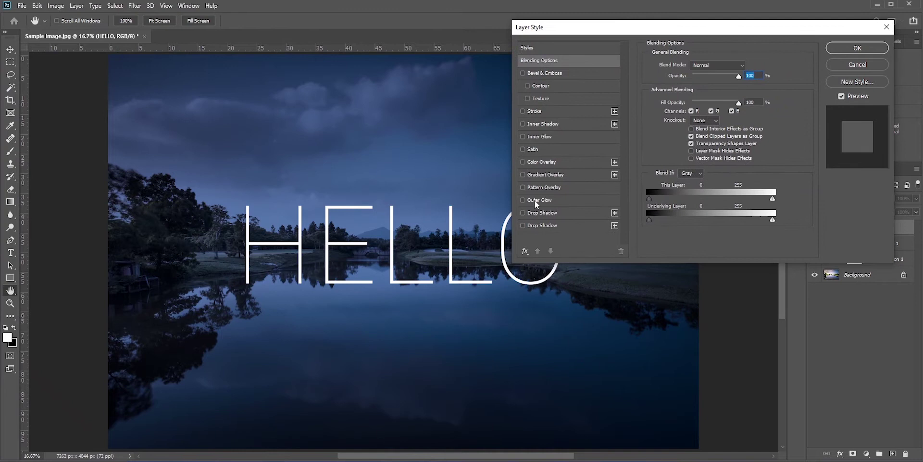
left_click(538, 201)
left_click_drag(625, 27, 663, 18)
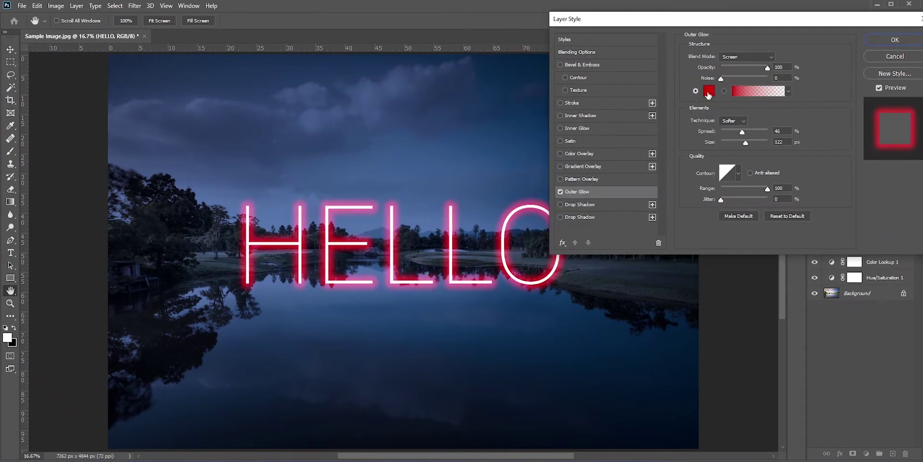
left_click(709, 90)
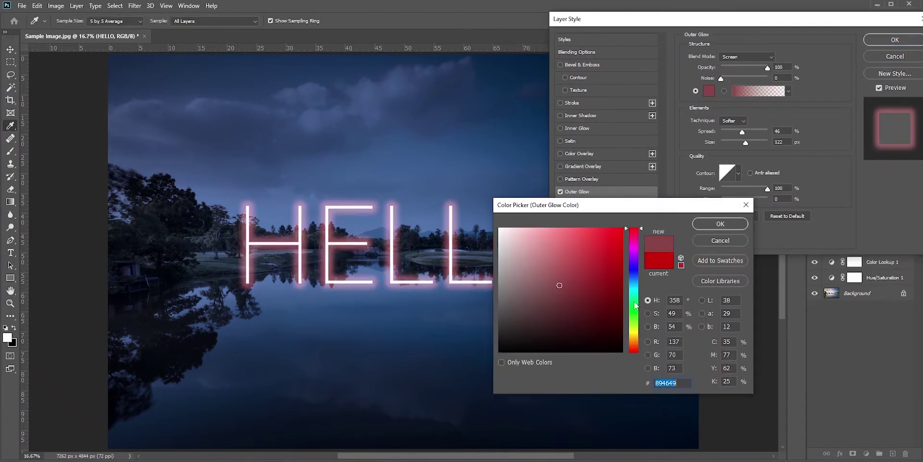
left_click_drag(633, 229, 634, 307)
left_click(615, 273)
left_click(671, 268)
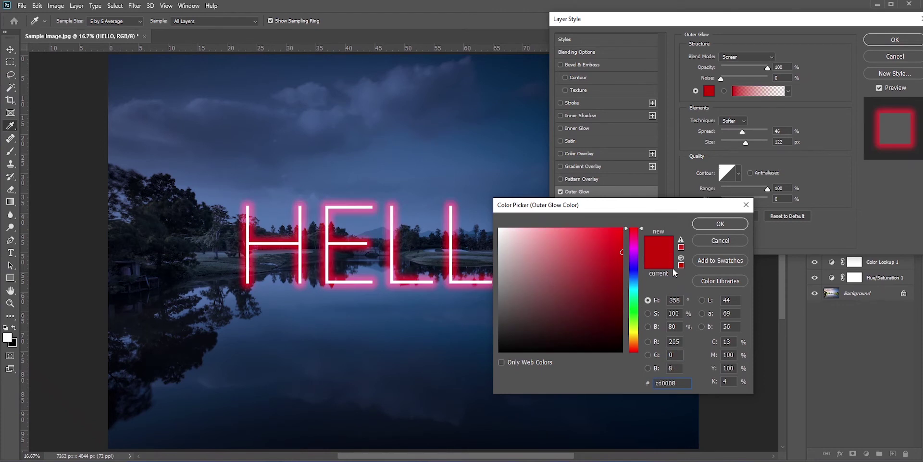
left_click(711, 225)
Set the glow to Screen blending with a linear contour and apply it
left_click(740, 56)
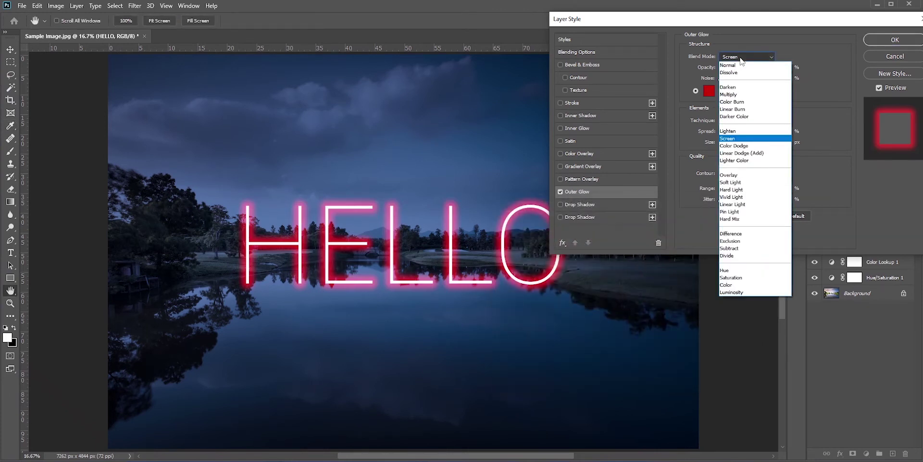
left_click(743, 139)
left_click(738, 174)
left_click(694, 199)
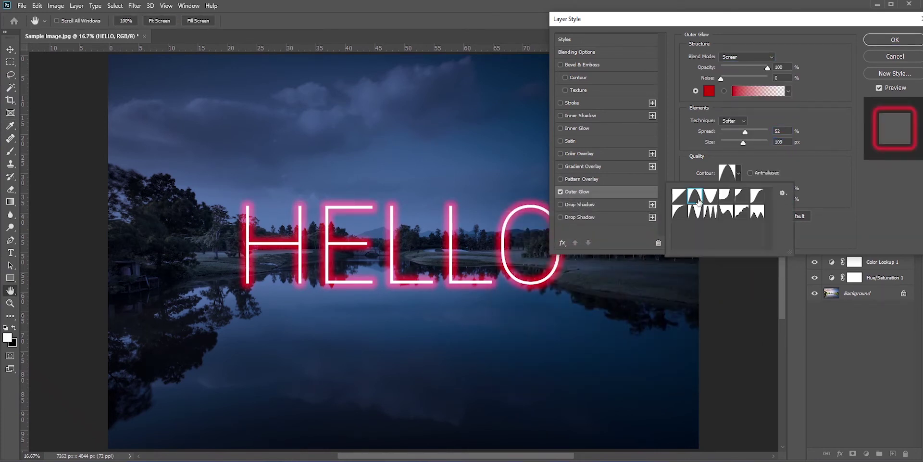
left_click(727, 201)
left_click(757, 195)
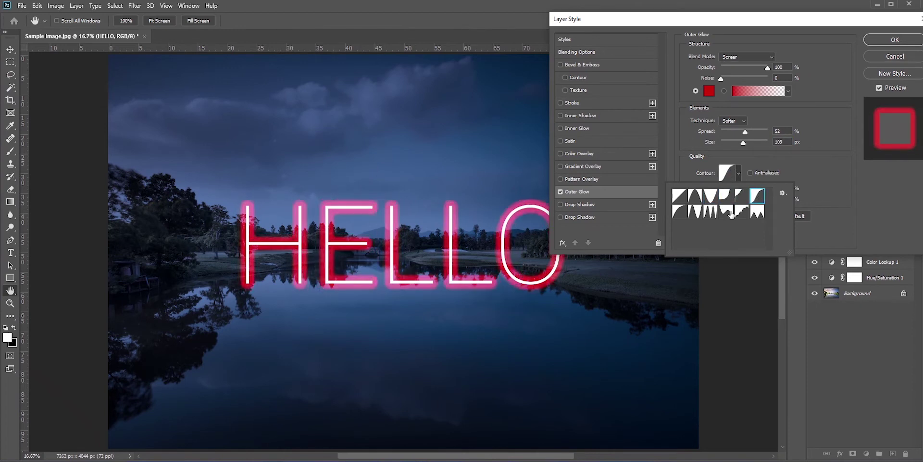
left_click(692, 216)
double_click(678, 212)
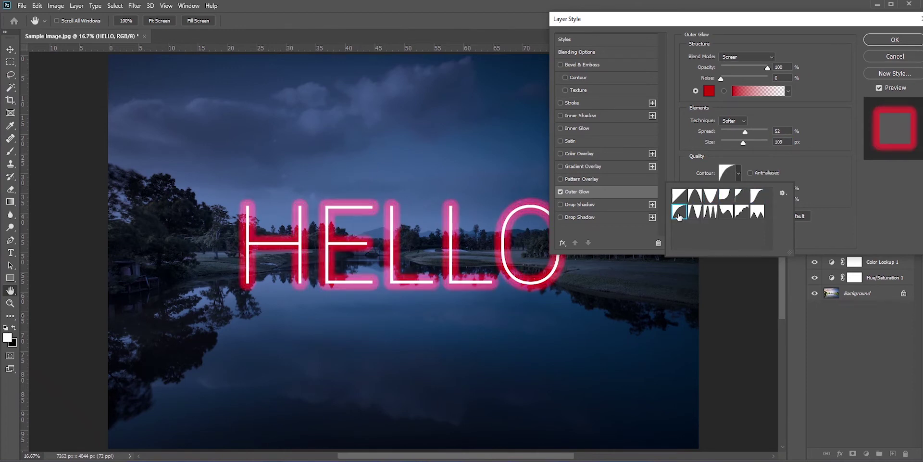
left_click(881, 39)
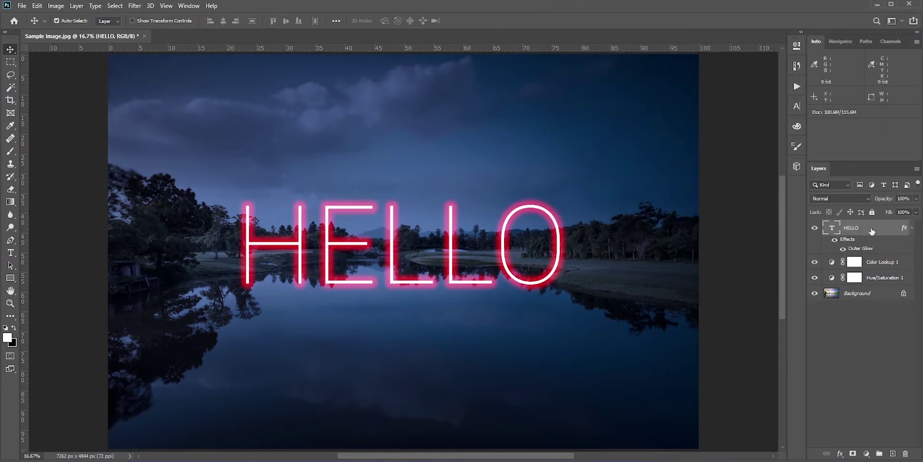
Convert the HELLO layer to a smart object with Screen blending
right_click(872, 231)
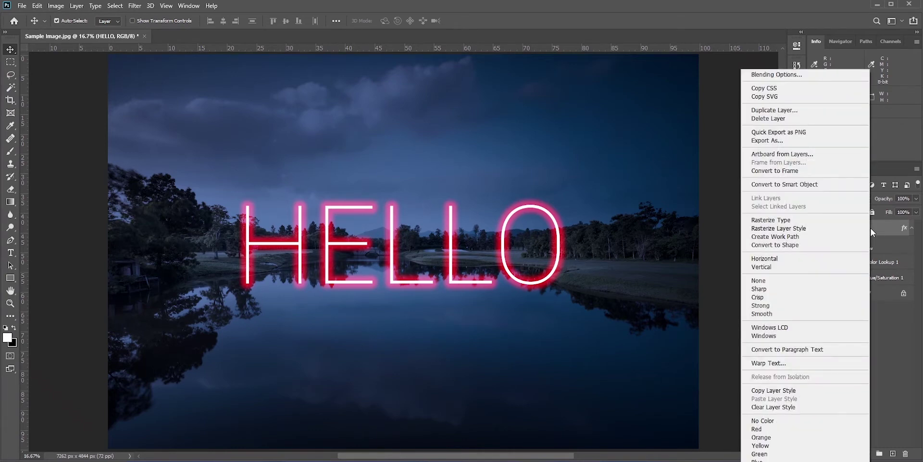
left_click(809, 186)
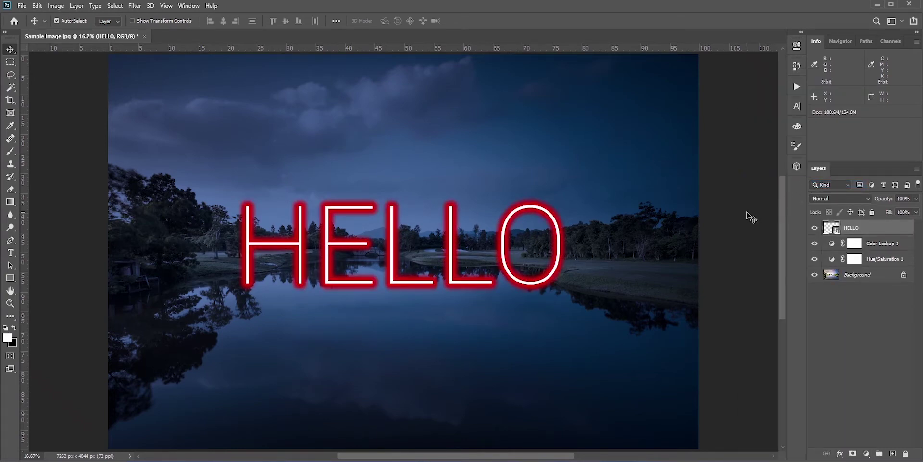
left_click(840, 198)
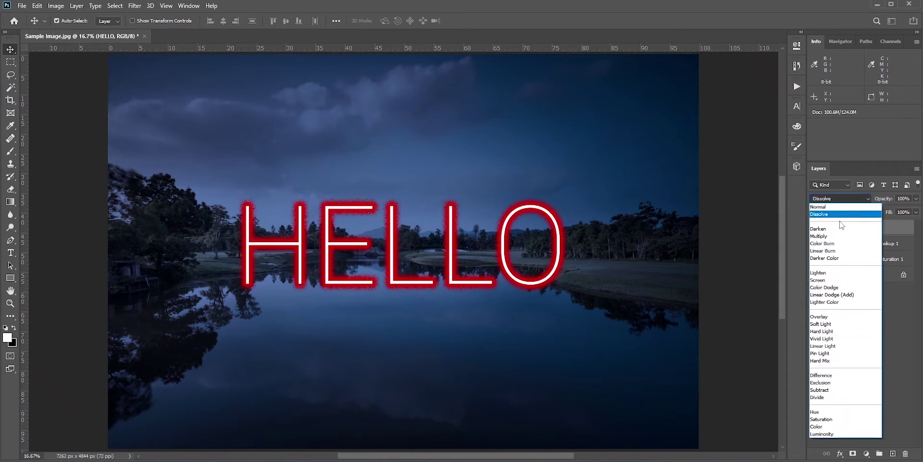
left_click(831, 280)
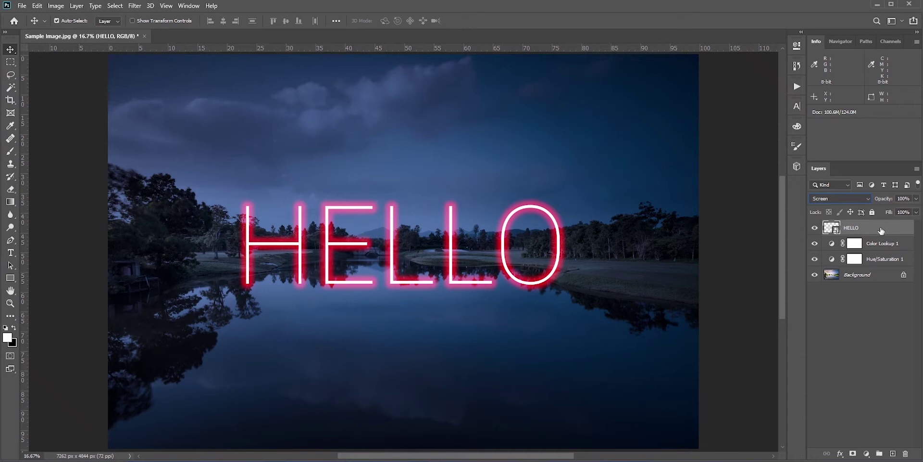
Duplicate the HELLO layer and rename the copy Reflection
key("ctrl+j")
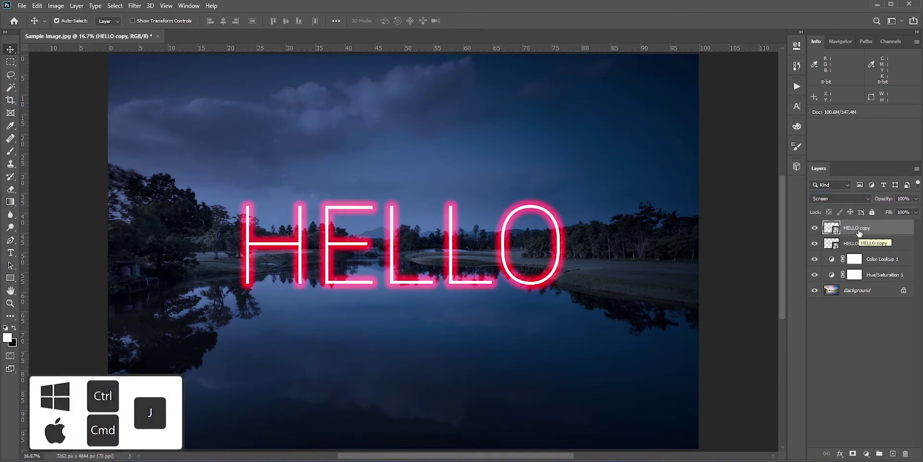
double_click(860, 228)
type("Reflection")
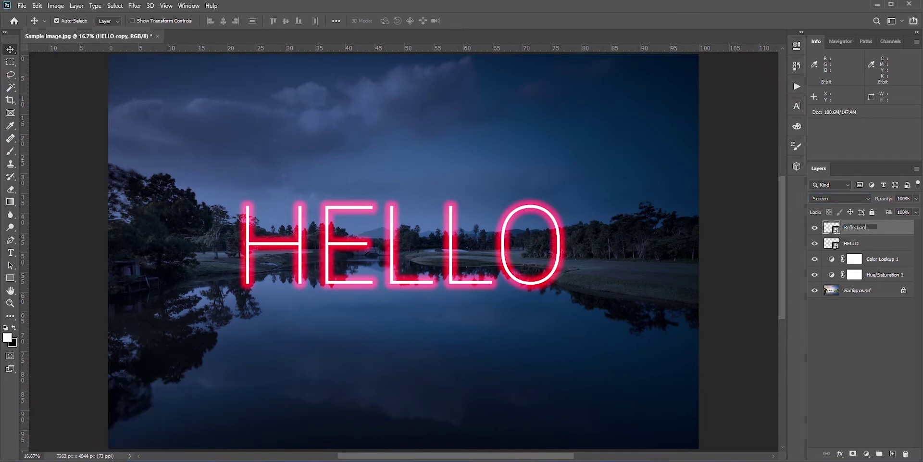
key("Return")
Flip the Reflection layer upside down below the original and stretch it over the water
key("ctrl+t")
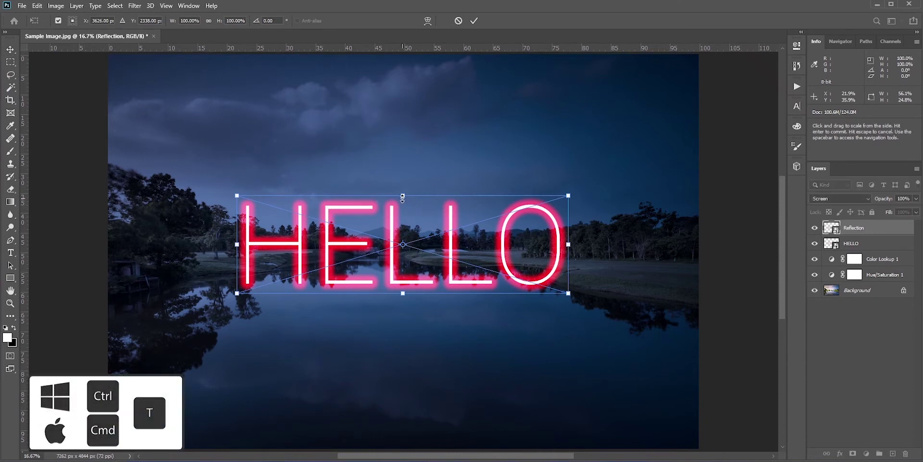
left_click_drag(402, 195, 409, 402)
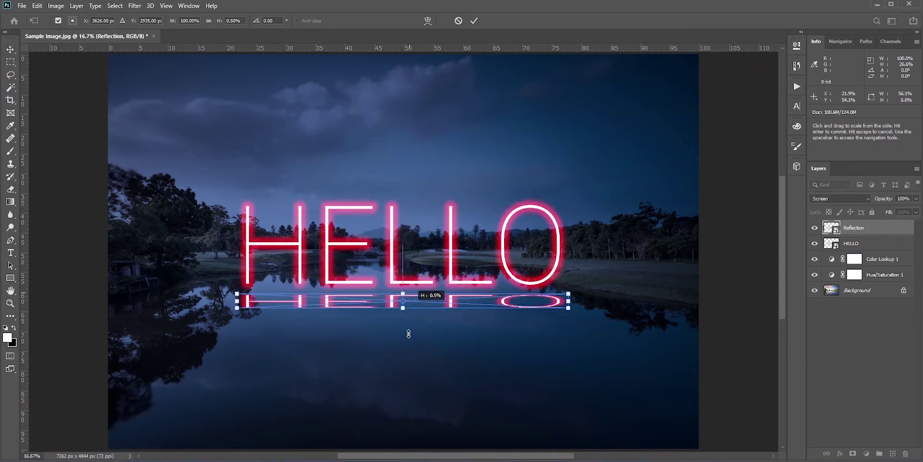
left_click_drag(409, 402, 410, 412)
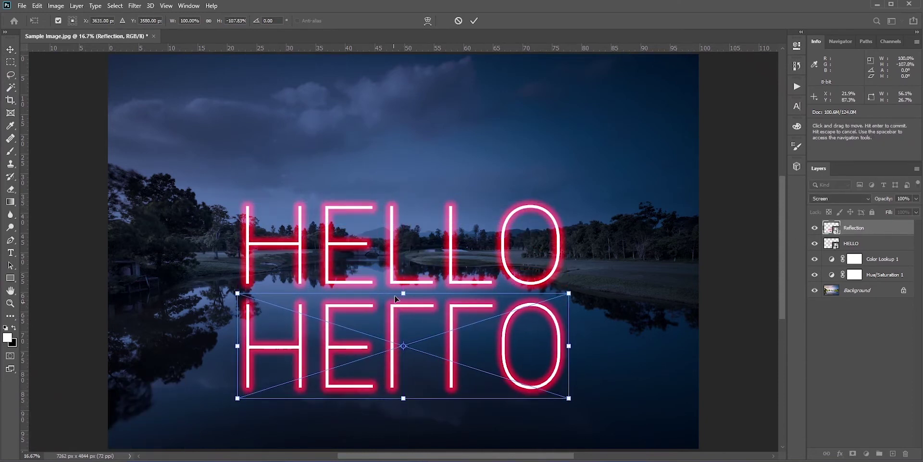
left_click(474, 21)
scroll(360, 366, "up", 3)
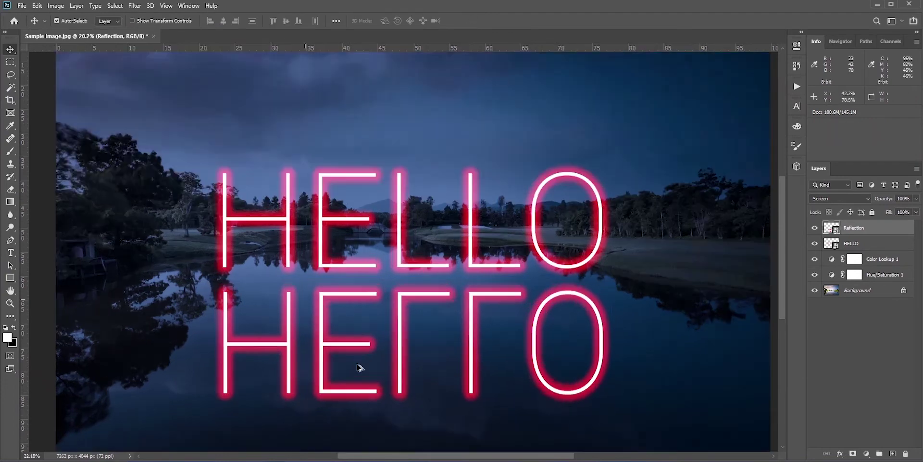
scroll(364, 361, "up", 2)
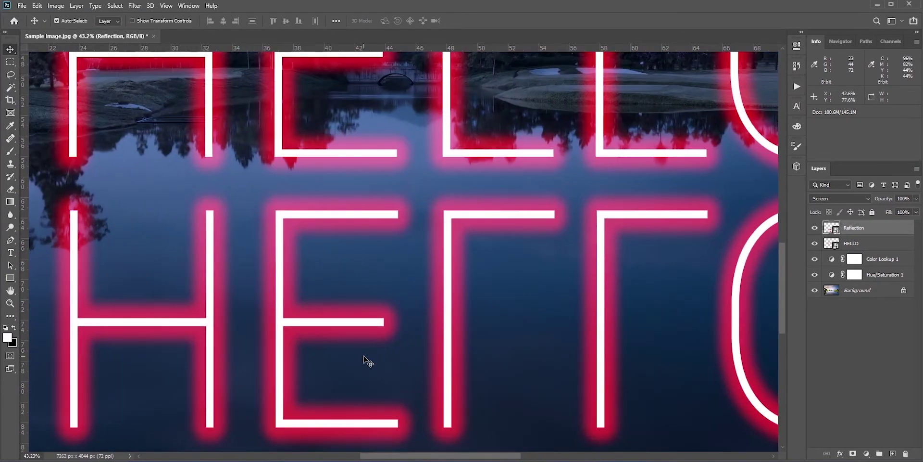
key("ctrl+minus")
key("ctrl+minus")
key("ctrl+minus")
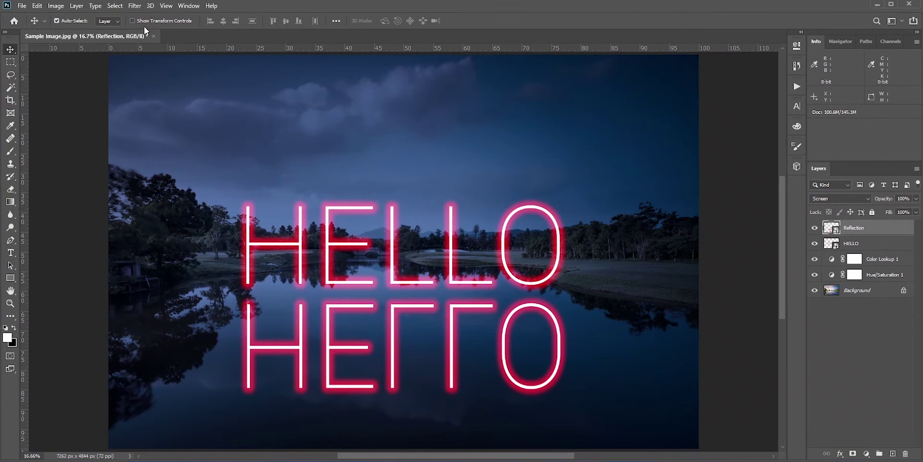
Apply a small-radius Gaussian Blur to the Reflection layer
left_click(133, 7)
mouse_move(141, 116)
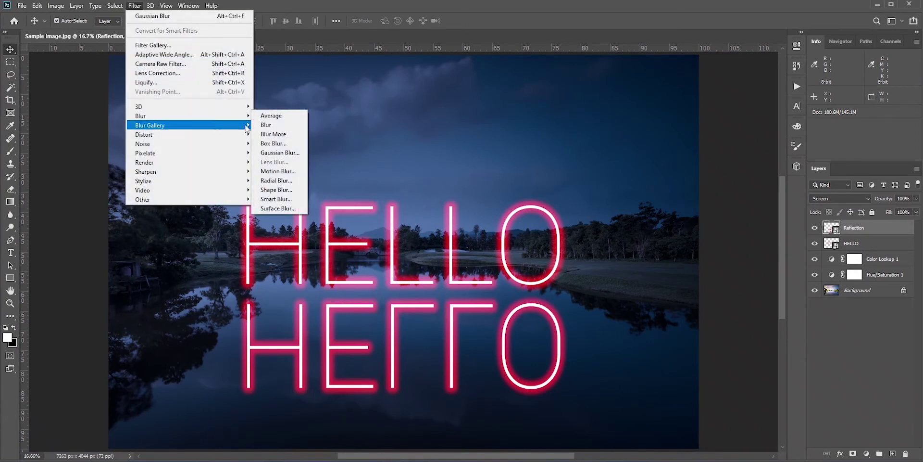
left_click(281, 153)
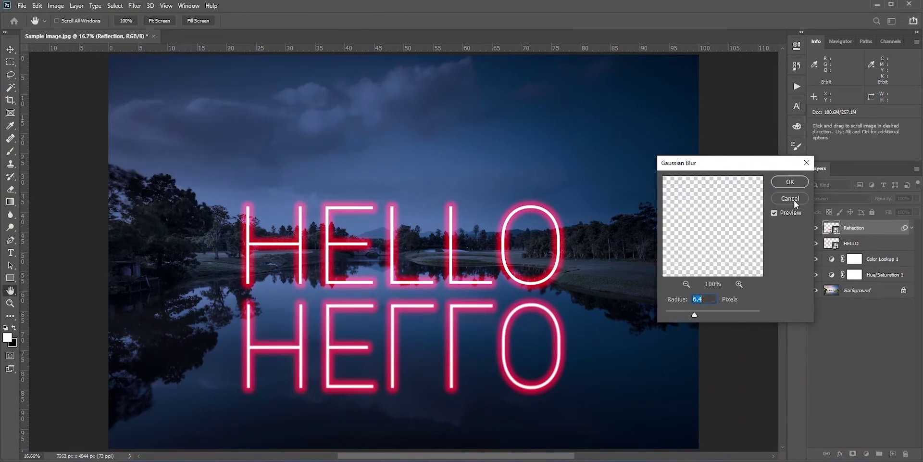
left_click(790, 183)
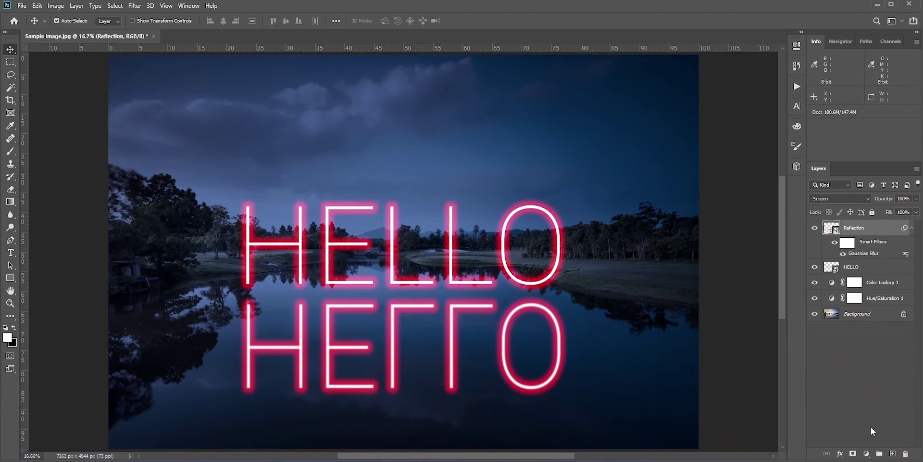
Fade Reflection with a black-to-white gradient layer mask and set its opacity to 84%
left_click(853, 454)
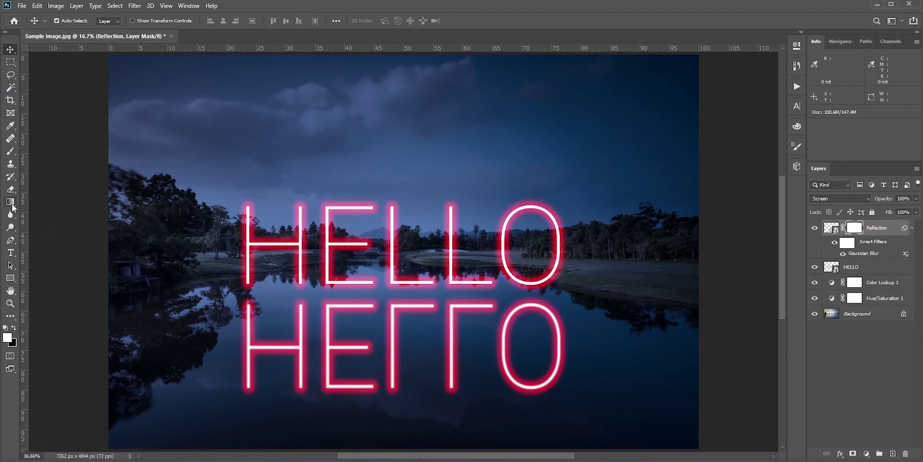
left_click(11, 205)
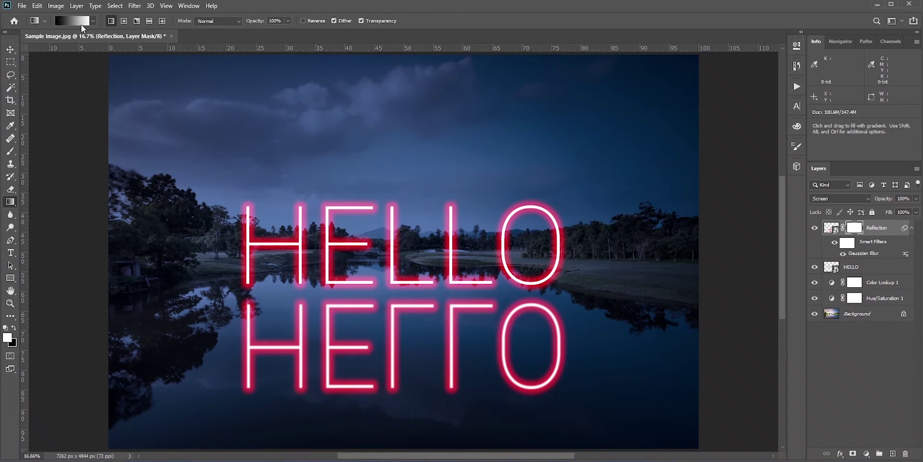
left_click_drag(399, 412, 401, 345)
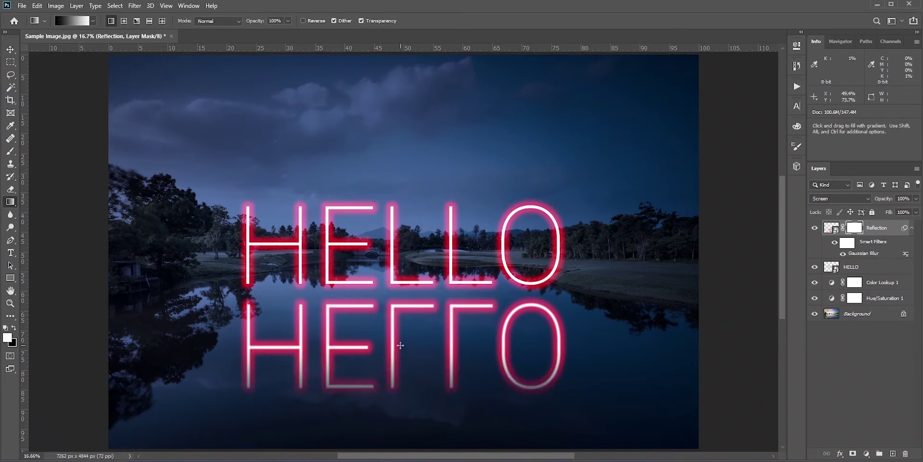
left_click_drag(399, 410, 400, 318)
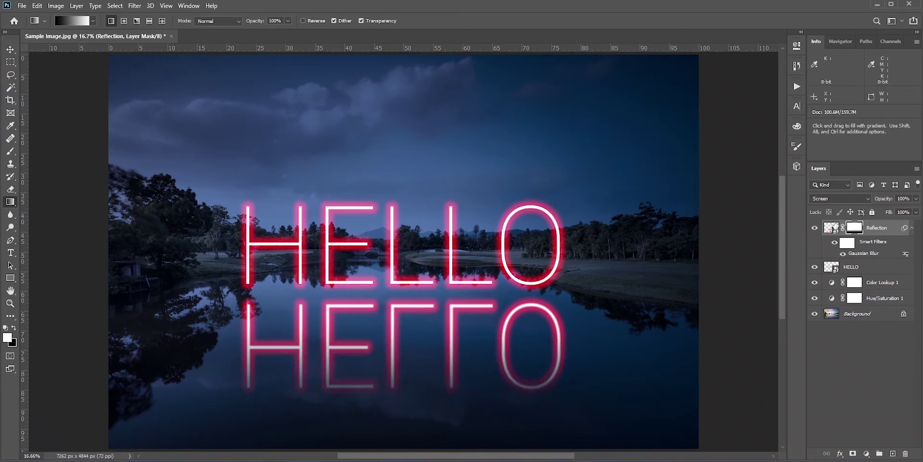
left_click_drag(883, 202, 875, 202)
key("Return")
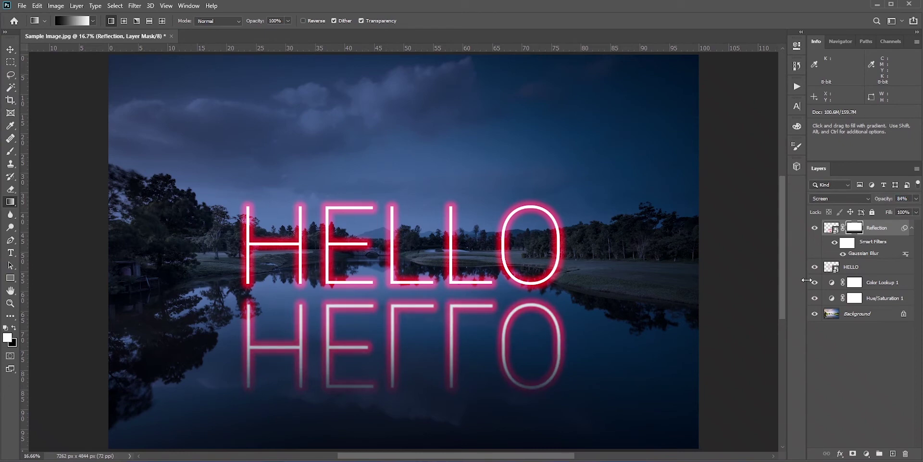
Inside the HELLO smart object, replace the text with HOLA
double_click(830, 268)
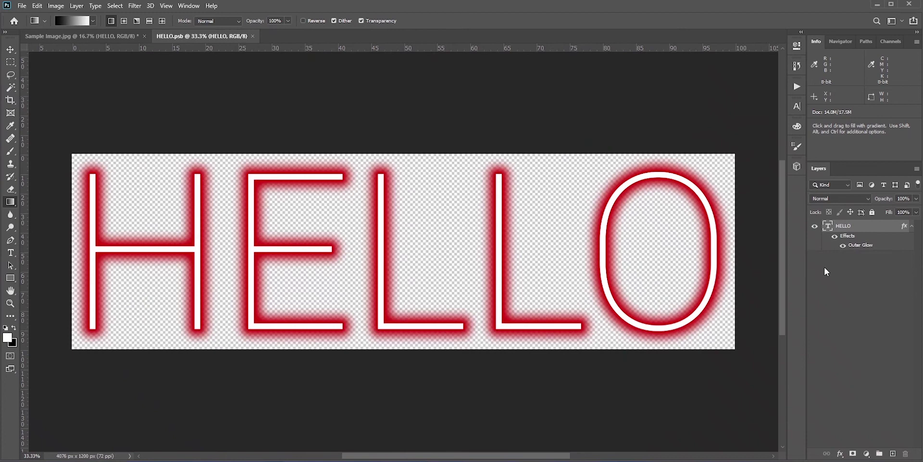
left_click(11, 253)
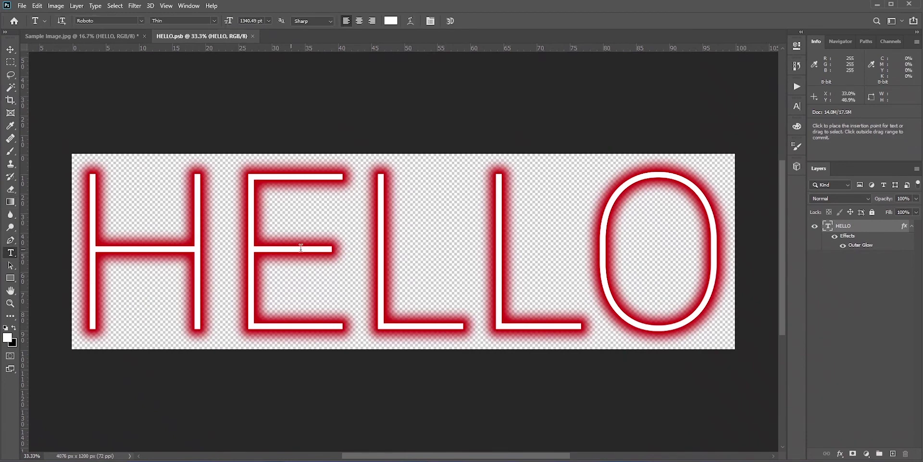
left_click(301, 247)
key("ctrl+a")
type("HOLA")
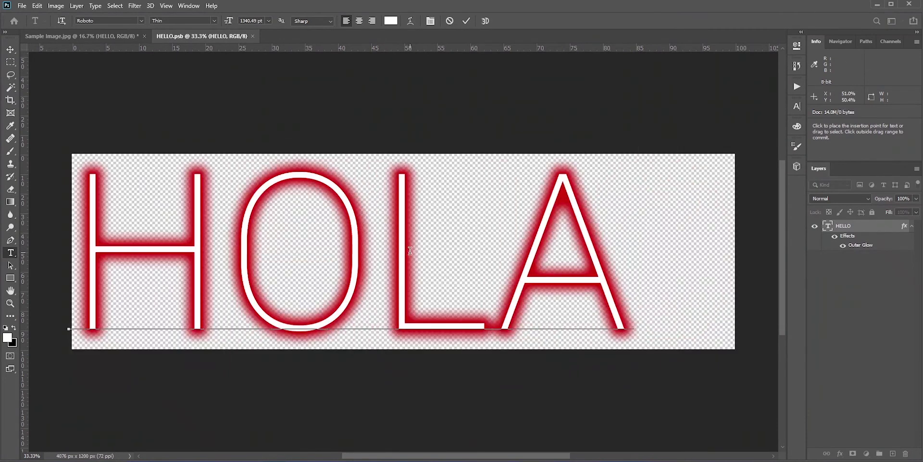
left_click(467, 21)
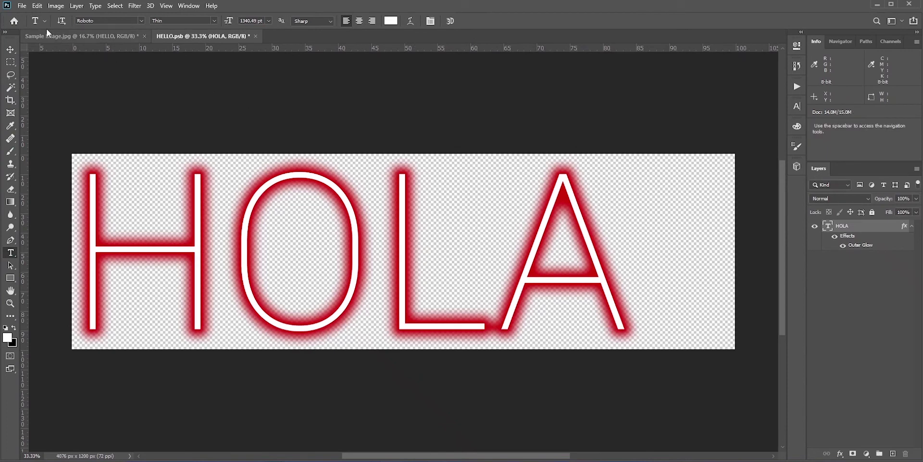
Save the smart object and return to the Sample Image lake photo
left_click(22, 6)
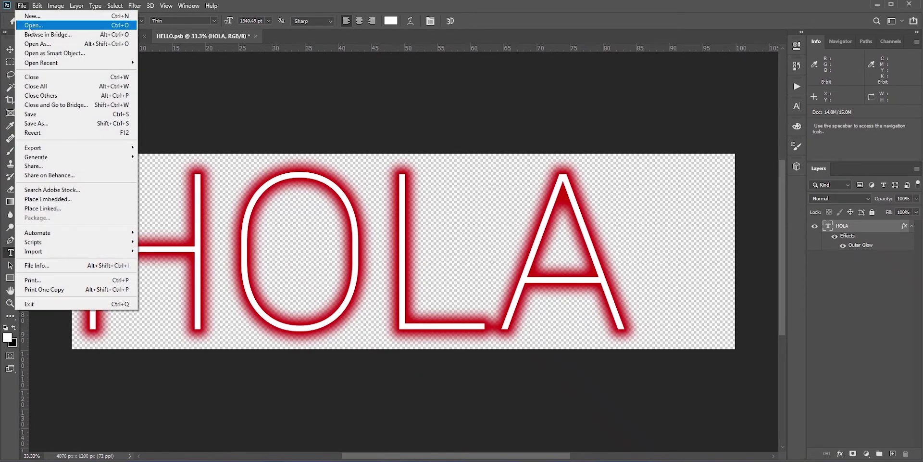
left_click(51, 115)
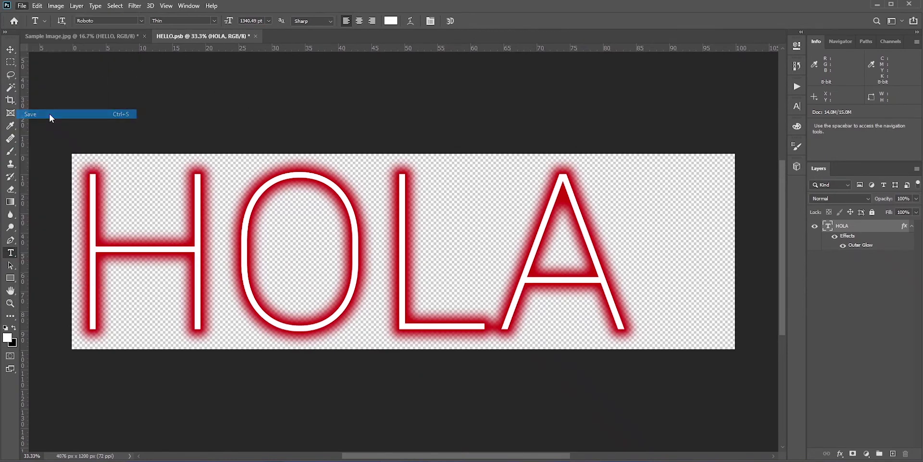
left_click(83, 34)
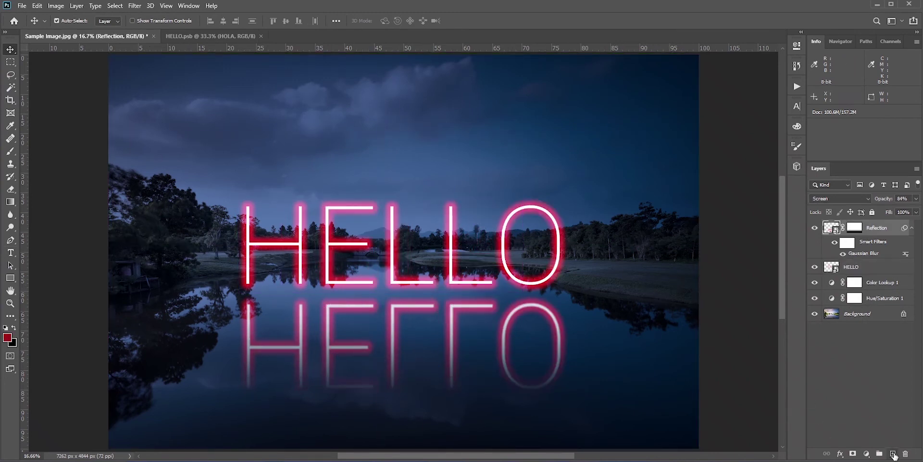
Add a new Linear Dodge (Add) layer and choose red as the painting colour
left_click(893, 453)
left_click(827, 199)
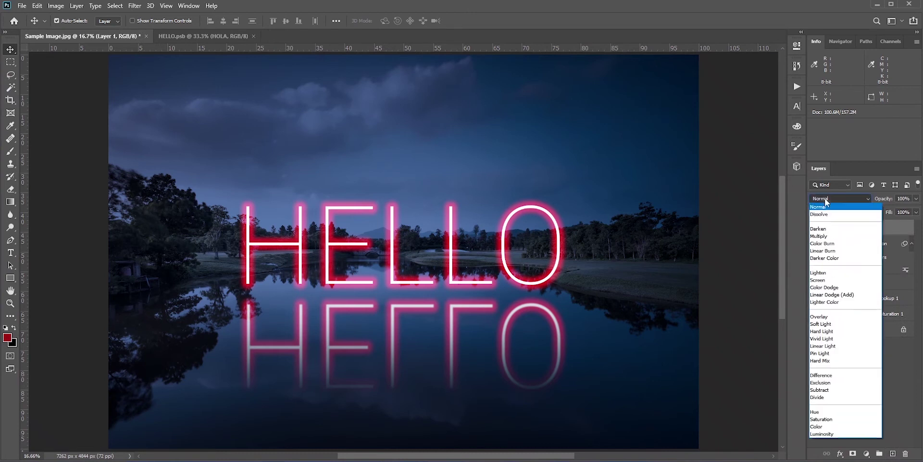
left_click(844, 294)
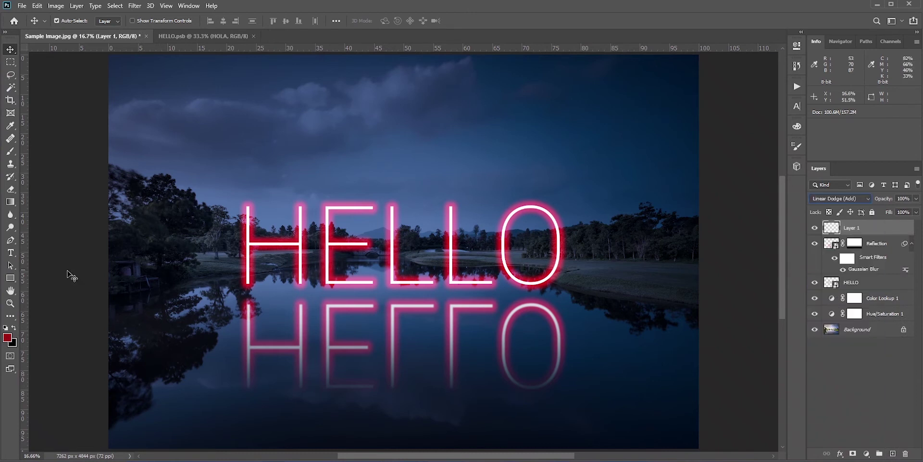
left_click(7, 337)
left_click(720, 223)
Brush red glow over both shorelines and split the Underlying Layer Blend If slider
key("b")
mouse_move(602, 280)
left_mouse_down()
mouse_move(690, 295)
mouse_move(589, 278)
left_mouse_up()
mouse_move(165, 264)
left_mouse_down()
mouse_move(179, 256)
mouse_move(141, 294)
left_mouse_up()
double_click(892, 231)
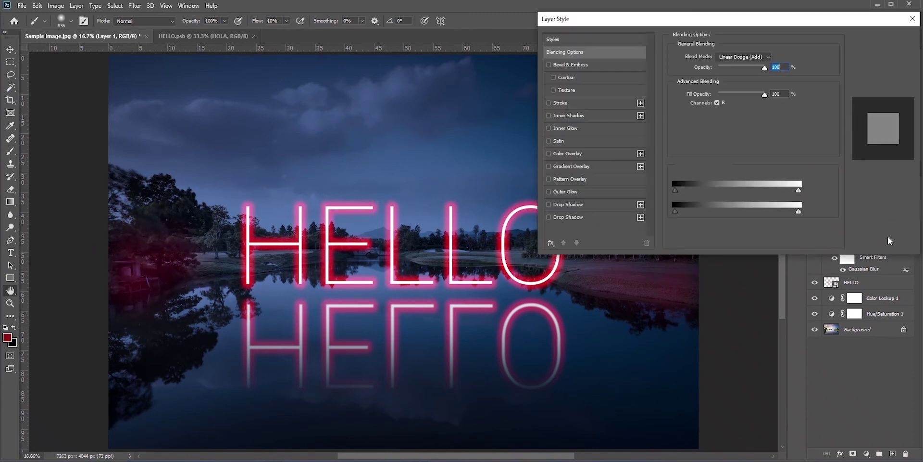
left_click_drag(675, 212, 728, 212)
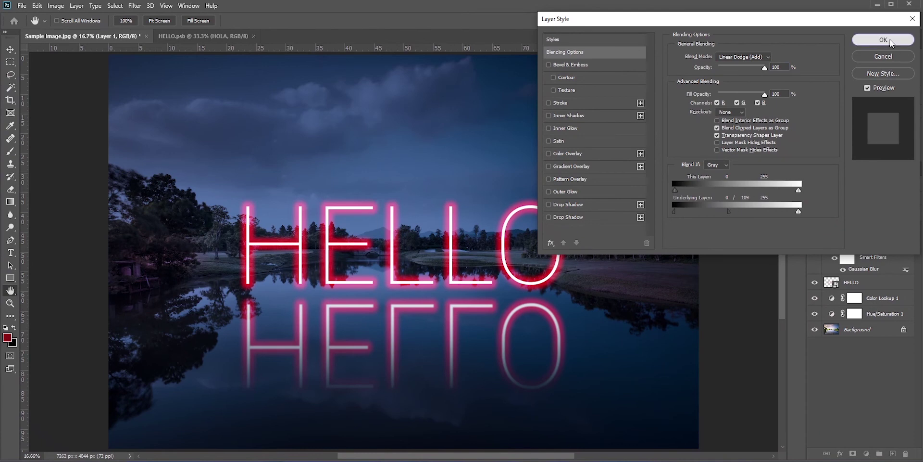
key("Return")
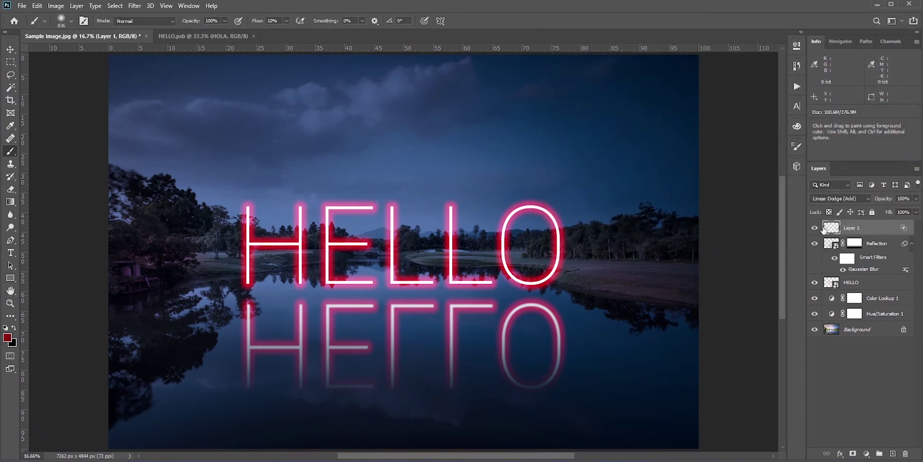
left_click(818, 228)
left_click(818, 228)
left_click(818, 228)
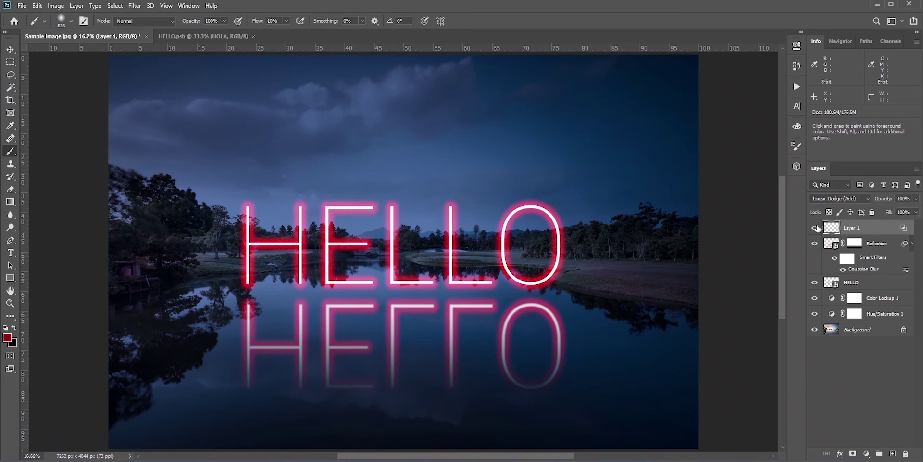